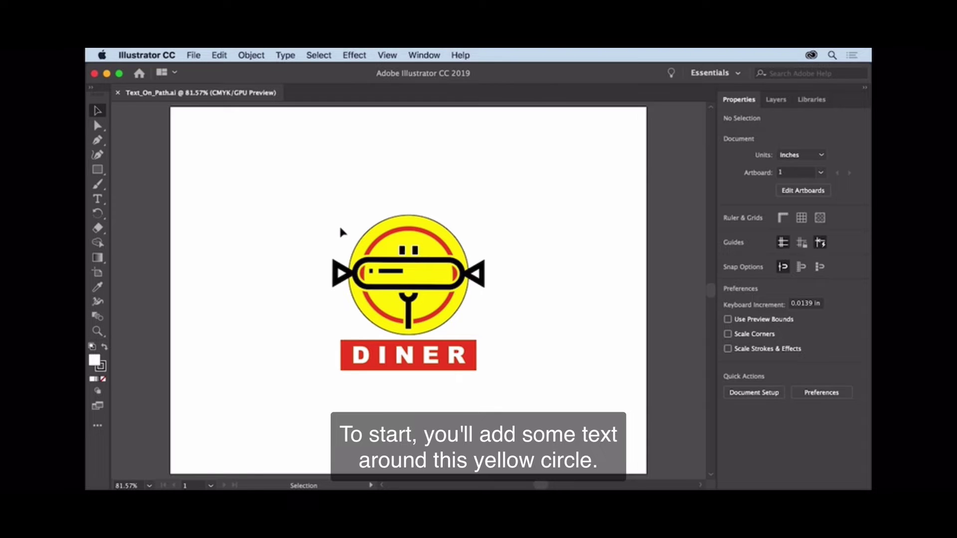
Add type on a path along the edge of the yellow circle, reading "BOBBY'S CAMPFIRE".
left_click(98, 200)
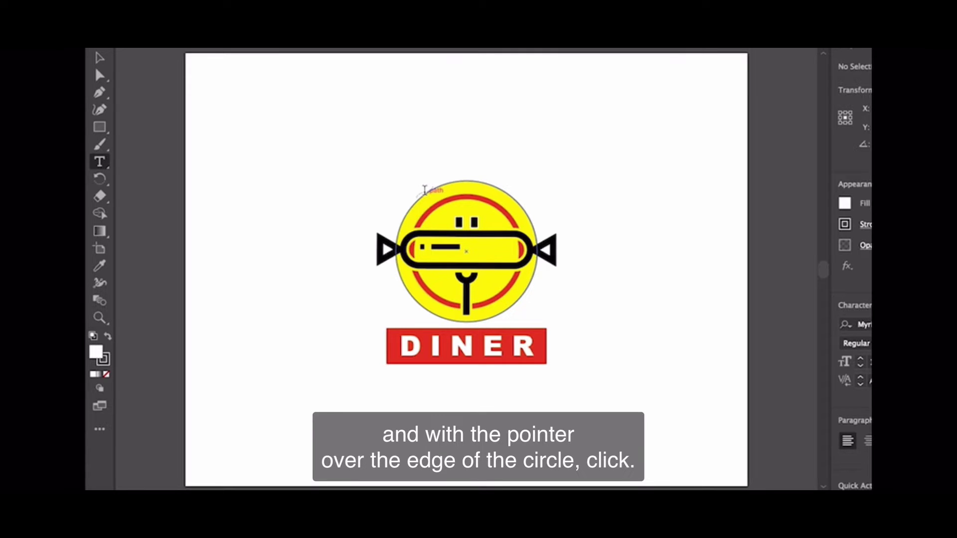
left_click(425, 190)
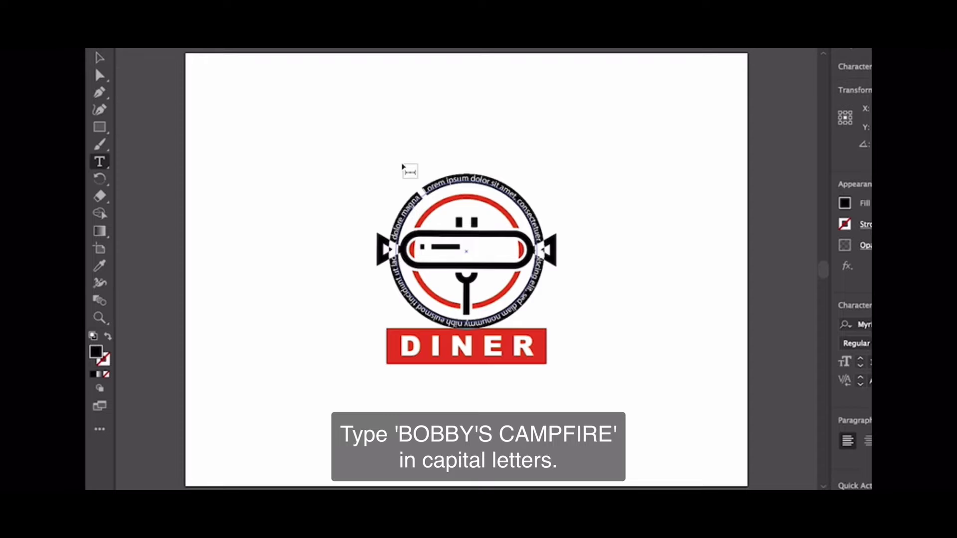
type("BOBBY'S CAMPFIRE")
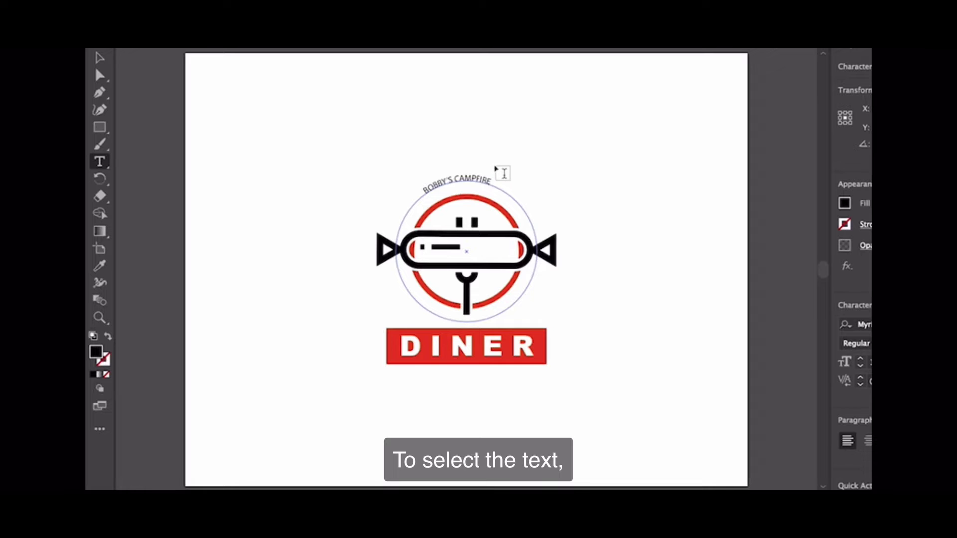
Format all of the circular text at 20 pt in the Arial Black font.
left_click_drag(493, 182, 424, 188)
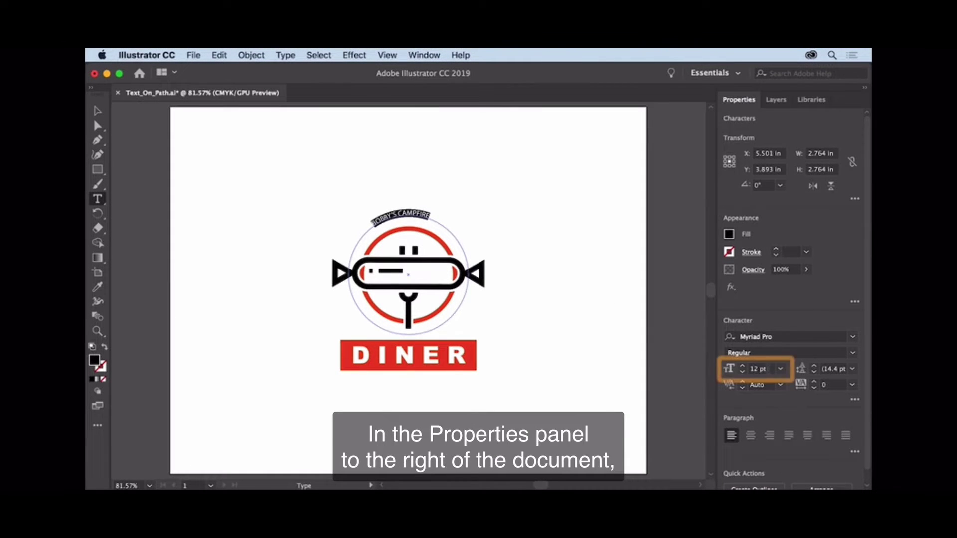
left_click(758, 368)
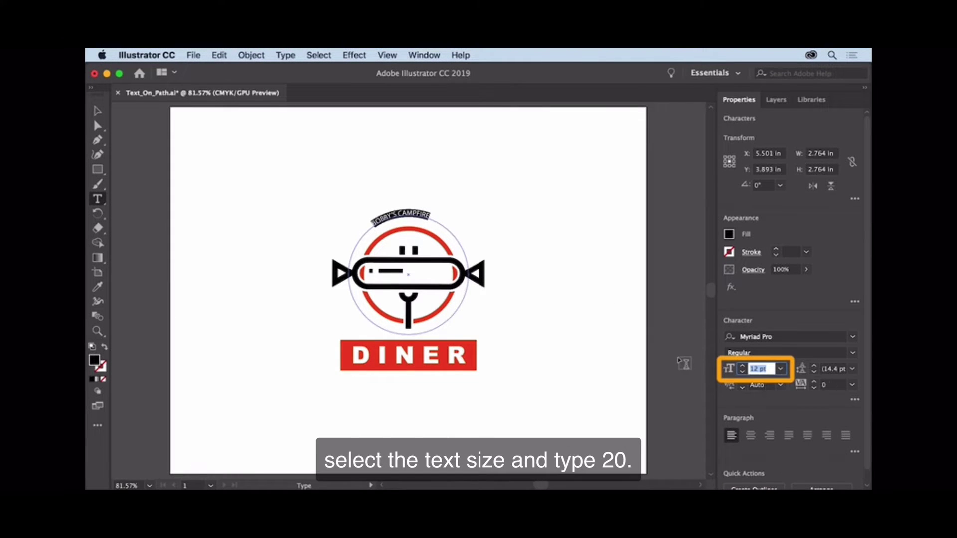
type("20")
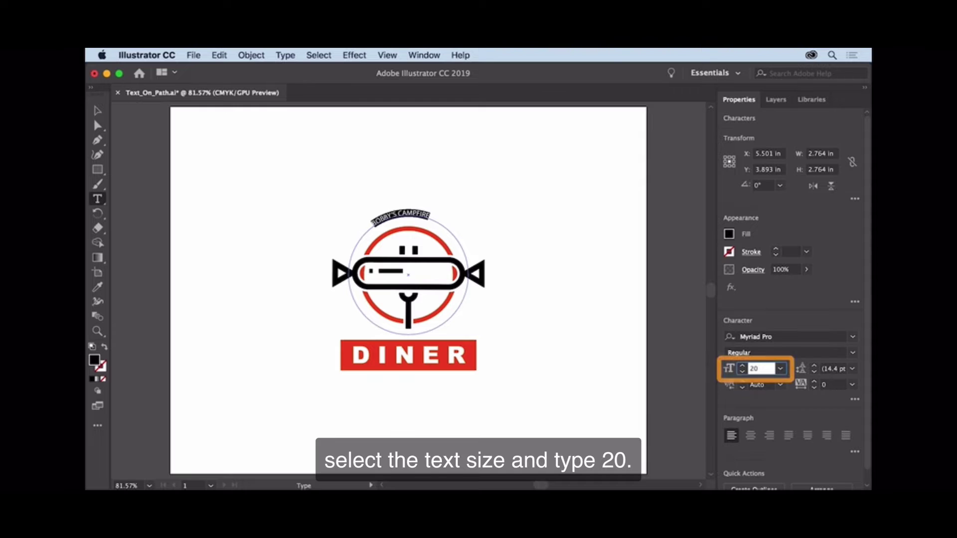
key("Return")
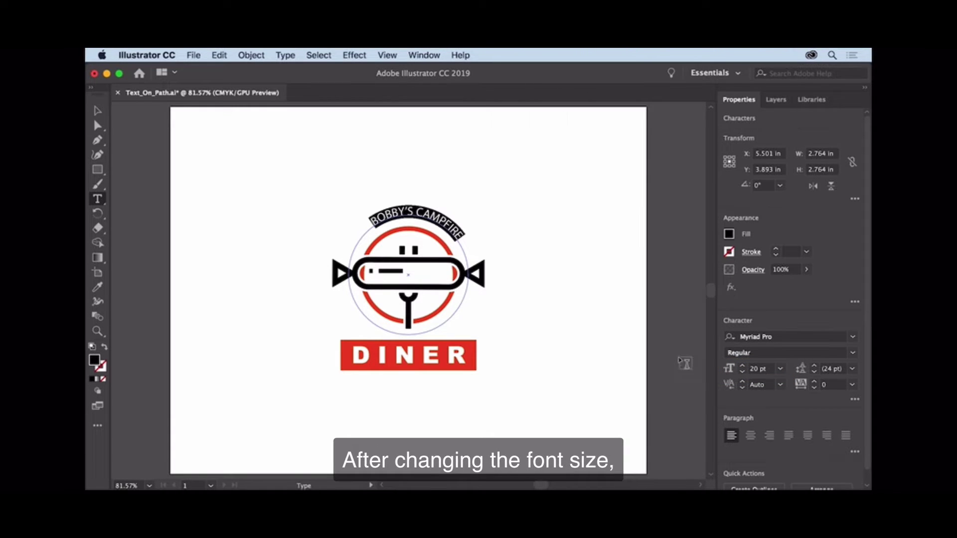
left_click(853, 337)
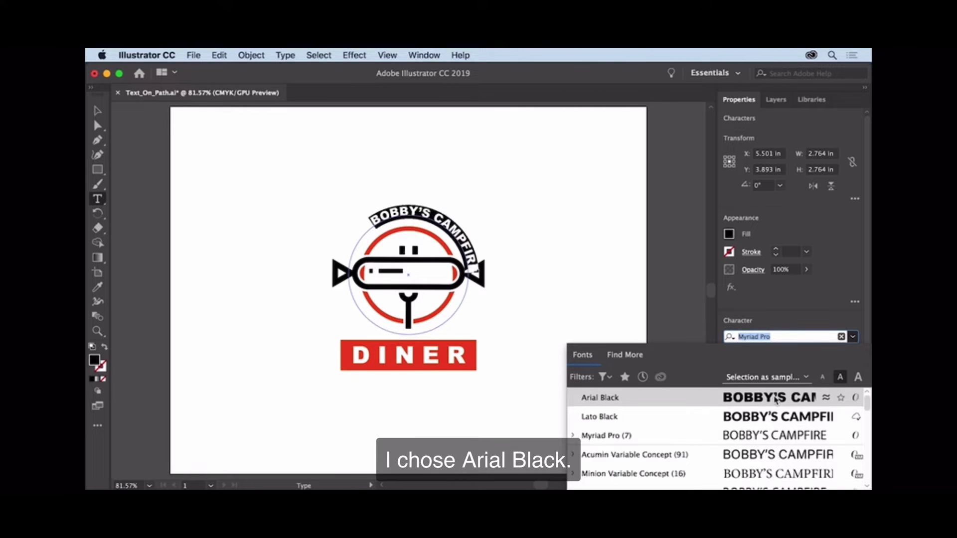
left_click(775, 399)
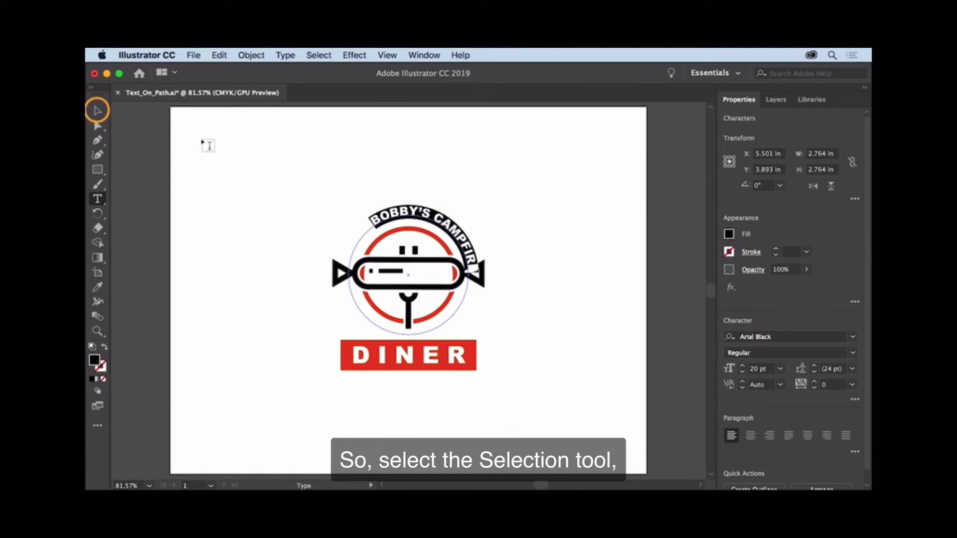
Rotate the circular text counterclockwise so the words are centred over the top of the logo, and deselect it.
left_click(98, 111)
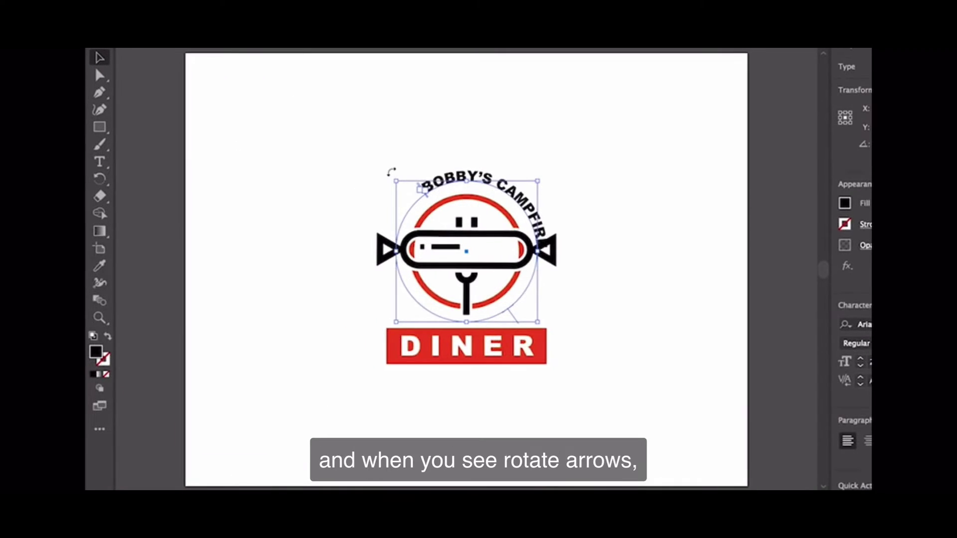
left_click_drag(392, 172, 350, 213)
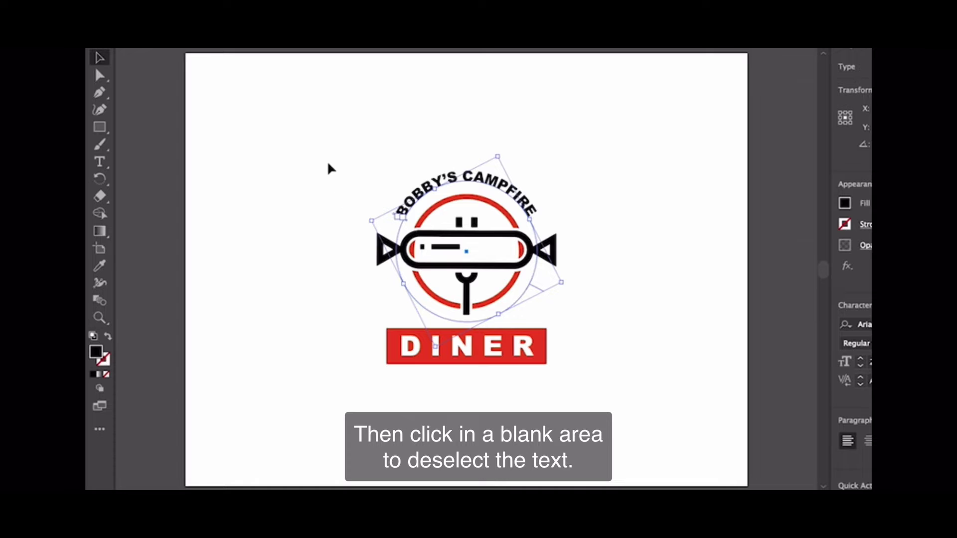
left_click(318, 147)
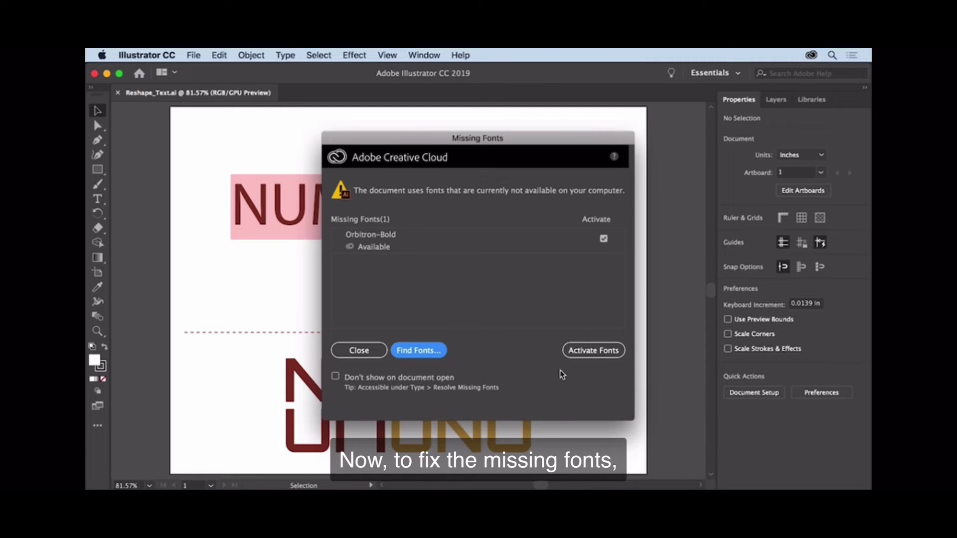
Activate the missing Orbitron-Bold font for the Reshape_Text document and dismiss the missing-font dialog.
left_click(605, 355)
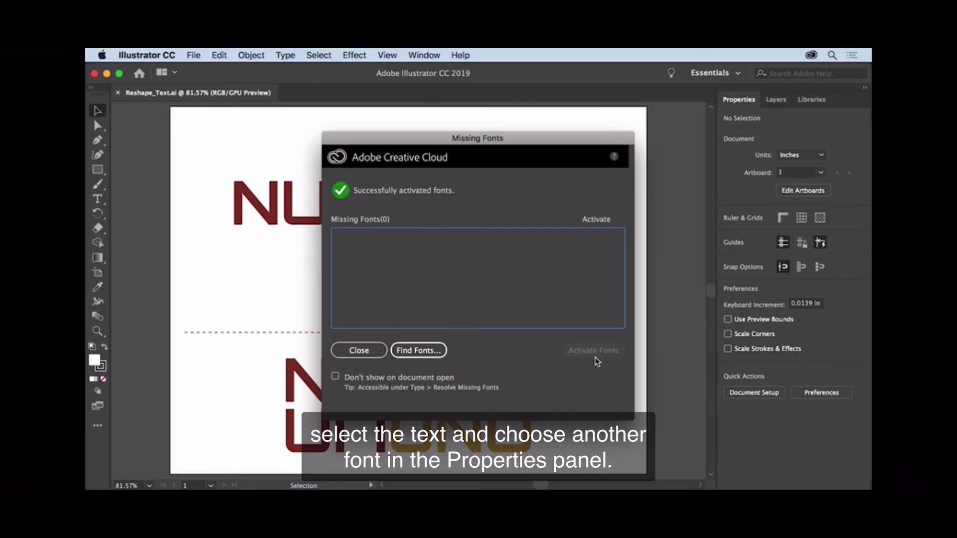
left_click(374, 355)
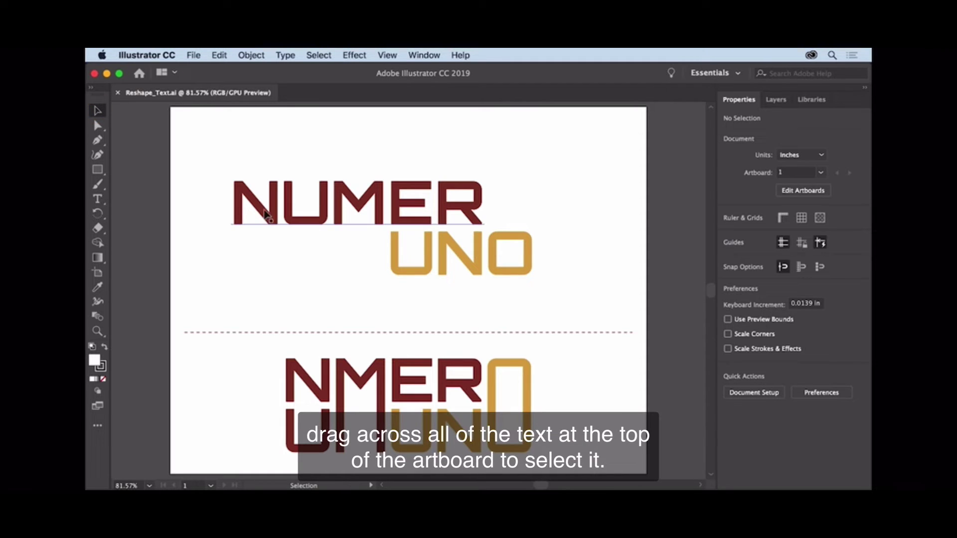
Convert the upper NUMER and UNO text objects to outlines and deselect them.
left_click_drag(228, 155, 584, 320)
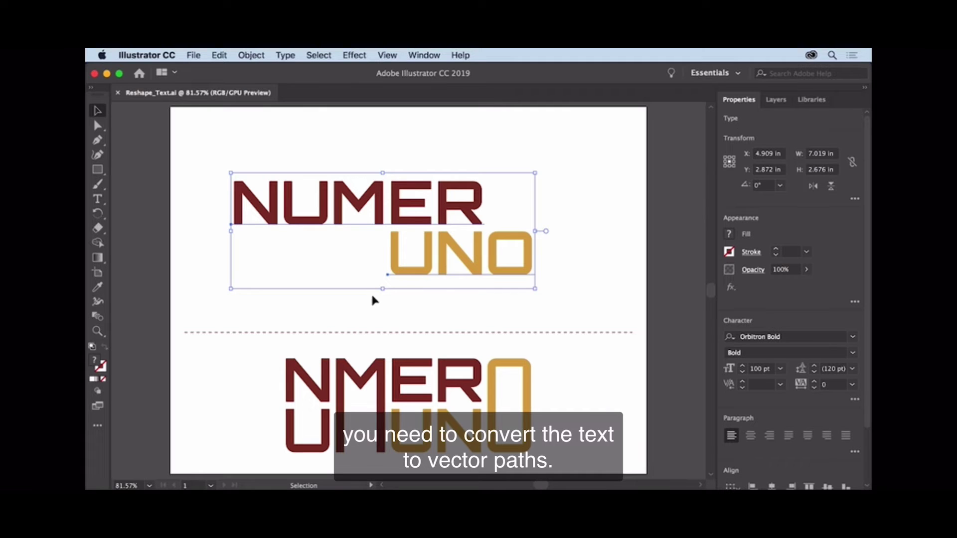
left_click(285, 55)
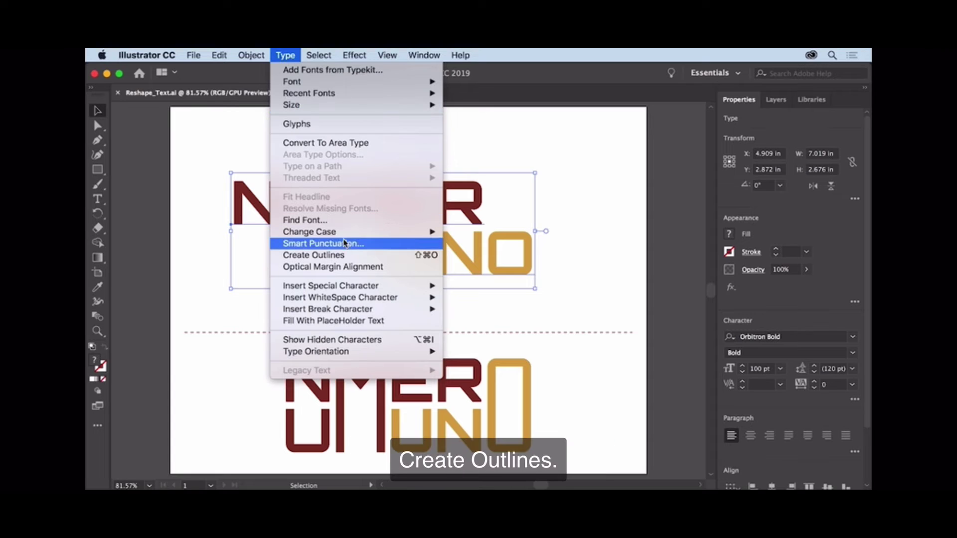
left_click(349, 256)
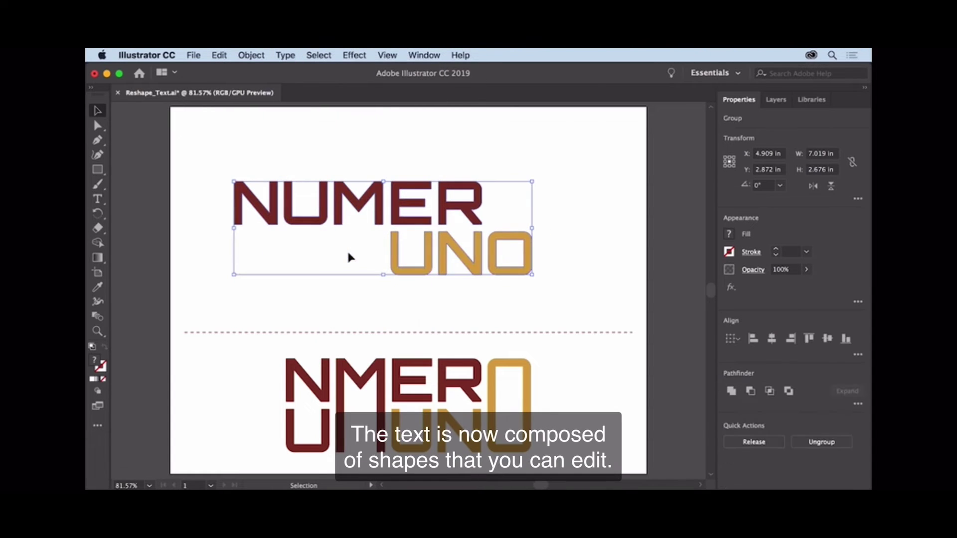
left_click(311, 289)
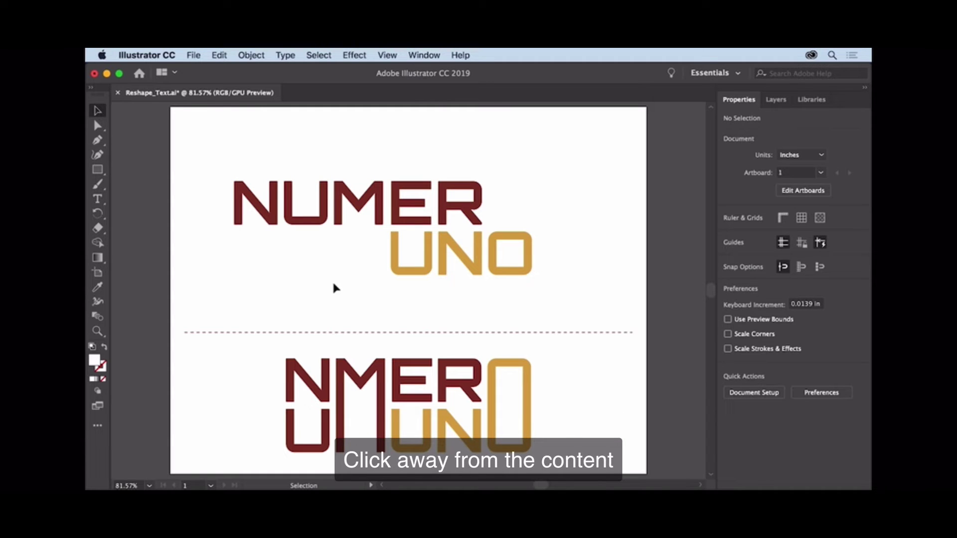
Stretch the upper half of the O in UNO up to the top edge of NUMER, making it about 2.16 in tall.
left_click(408, 276)
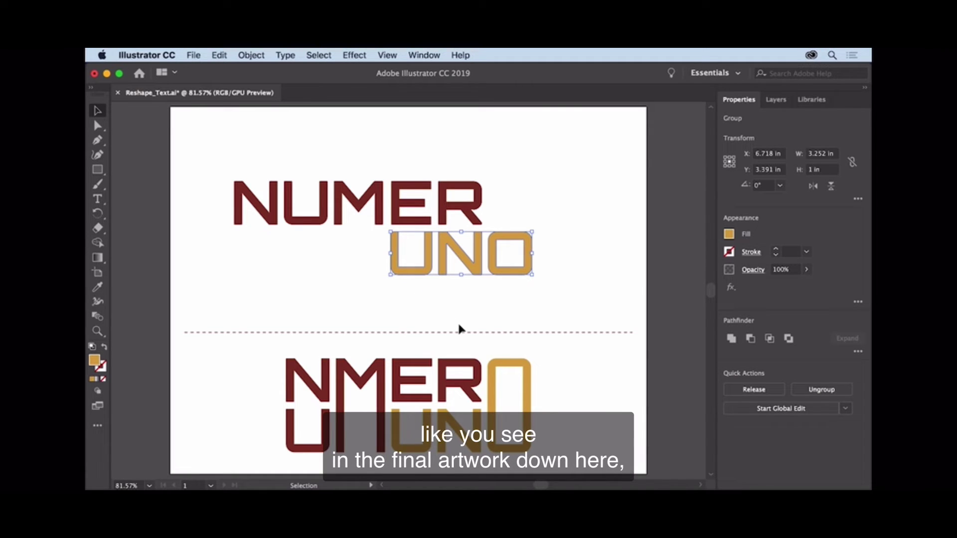
left_click(388, 55)
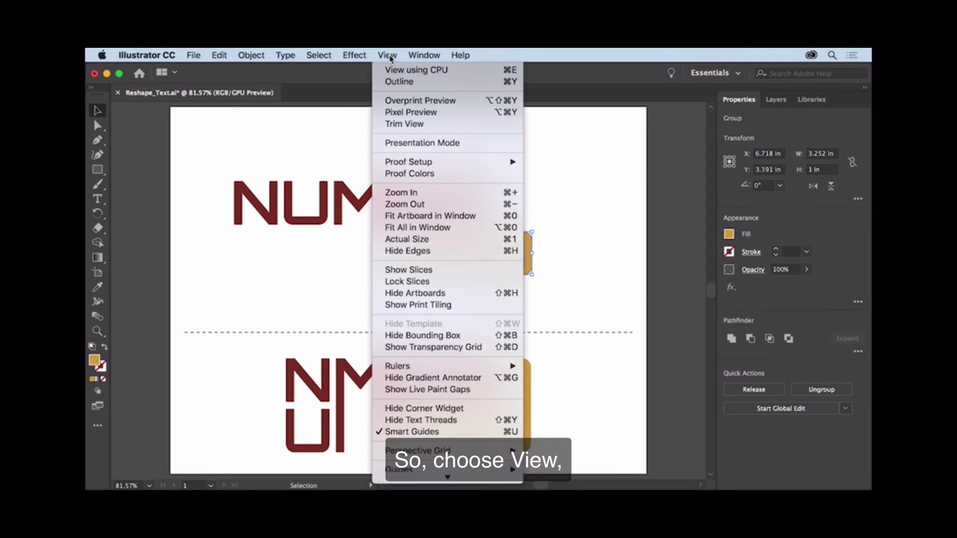
left_click(420, 193)
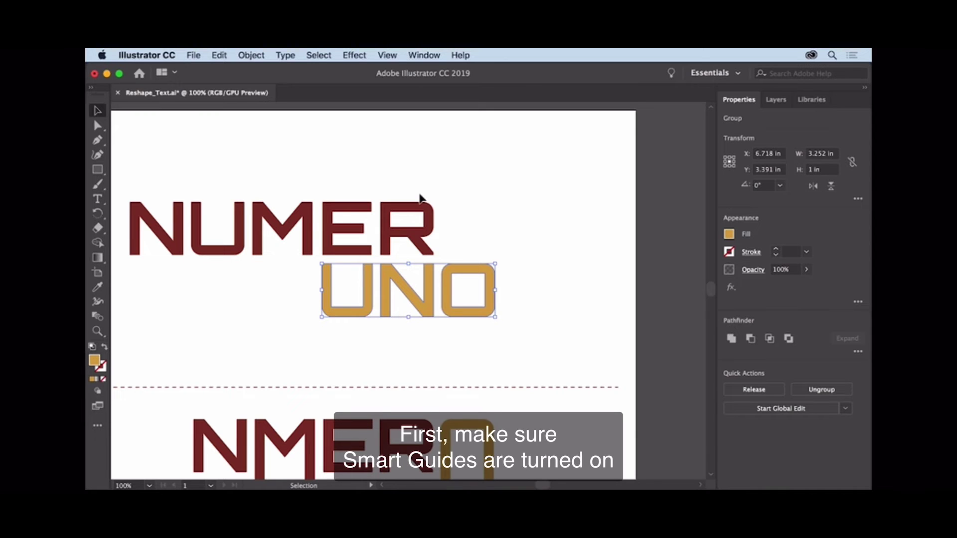
left_click(397, 58)
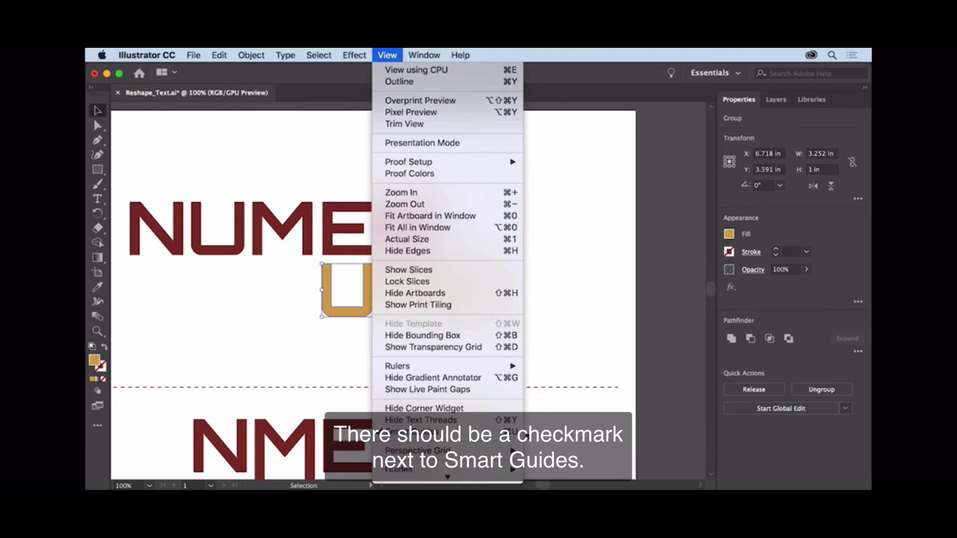
left_click(519, 431)
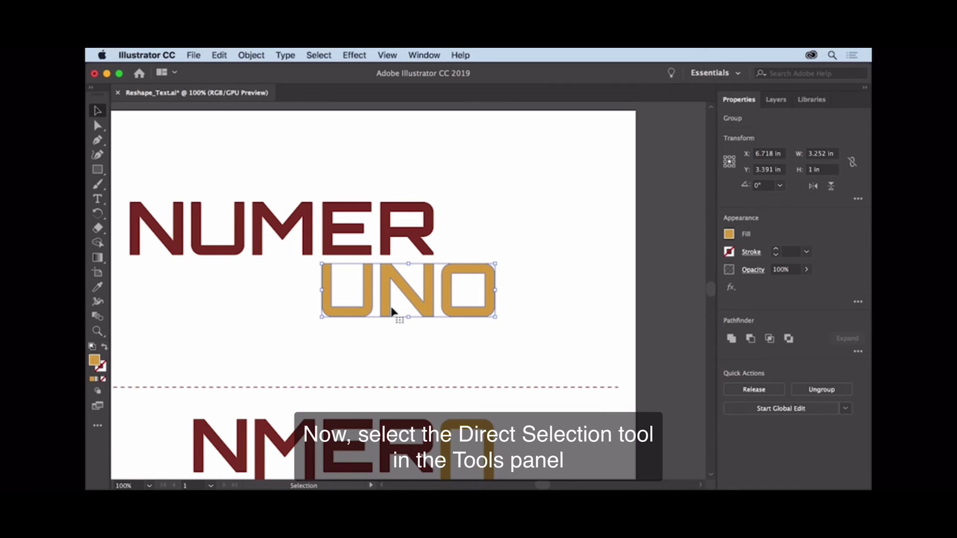
left_click(98, 128)
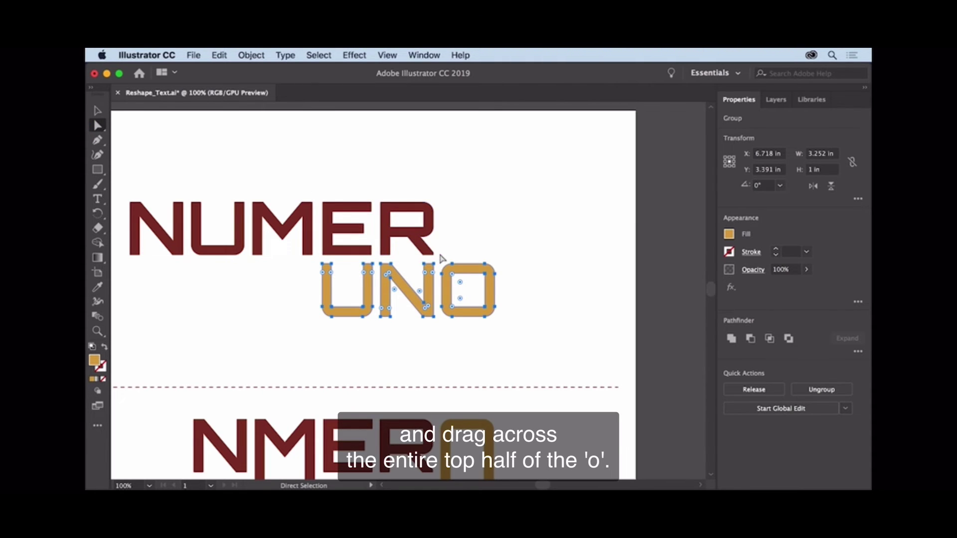
left_click_drag(441, 255, 508, 290)
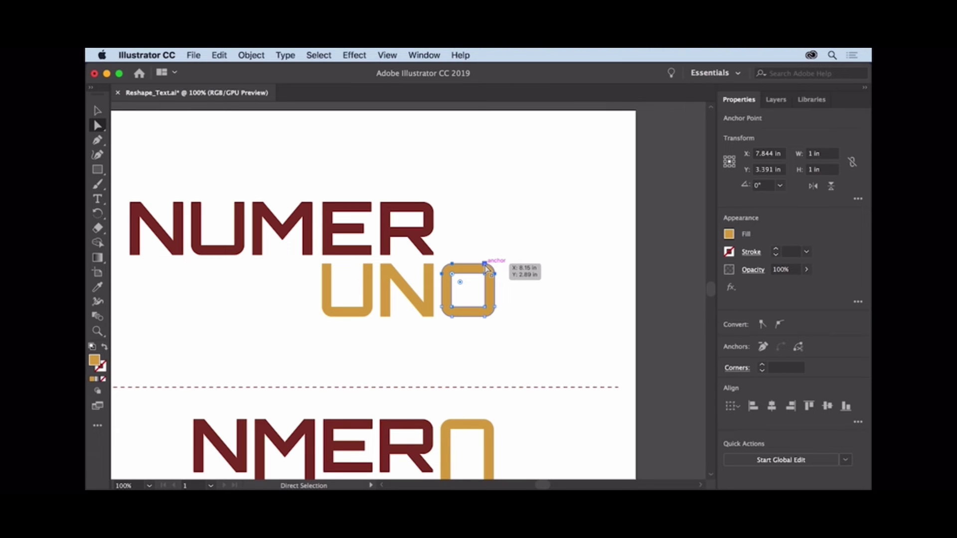
left_click_drag(486, 266, 488, 206)
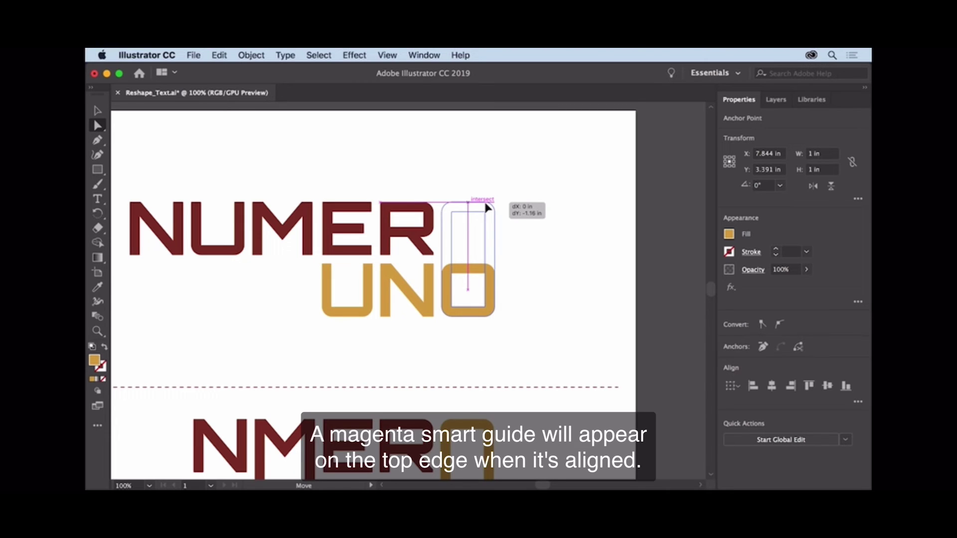
left_click_drag(487, 206, 487, 206)
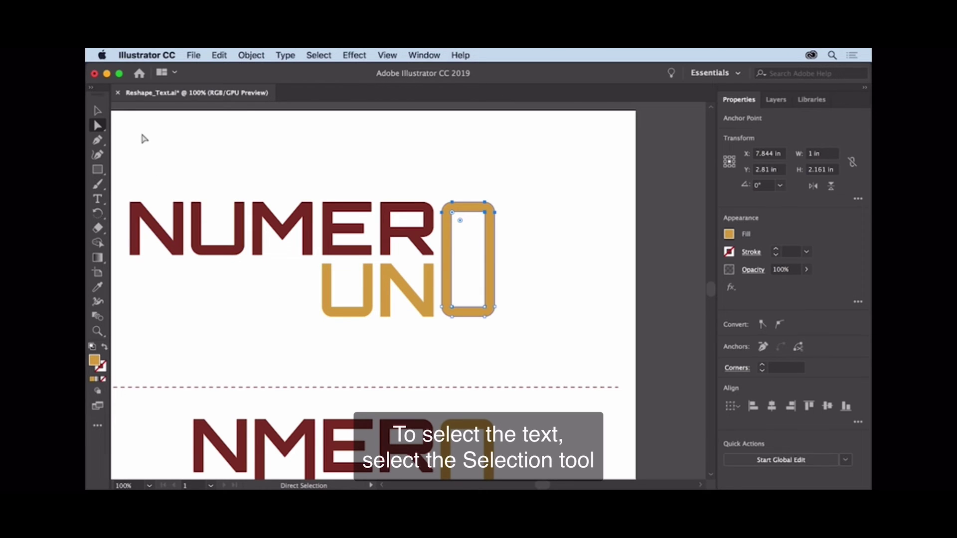
Ungroup the outlined NUMER word into separate letters and deselect them.
left_click(98, 111)
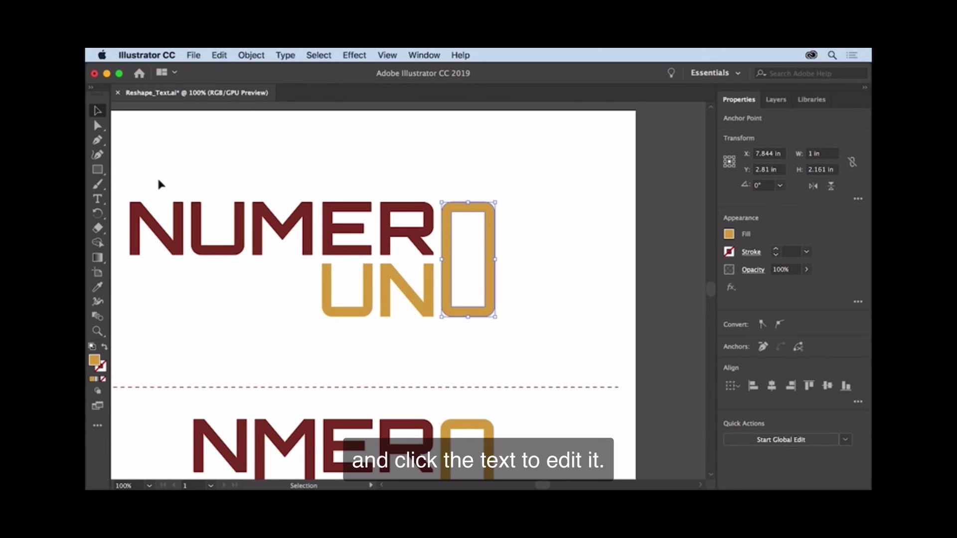
left_click(176, 225)
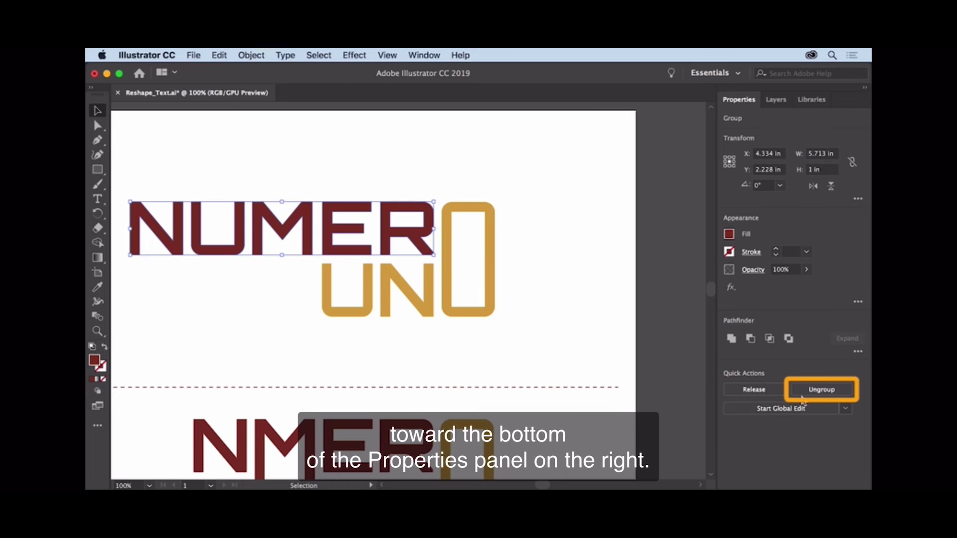
left_click(834, 391)
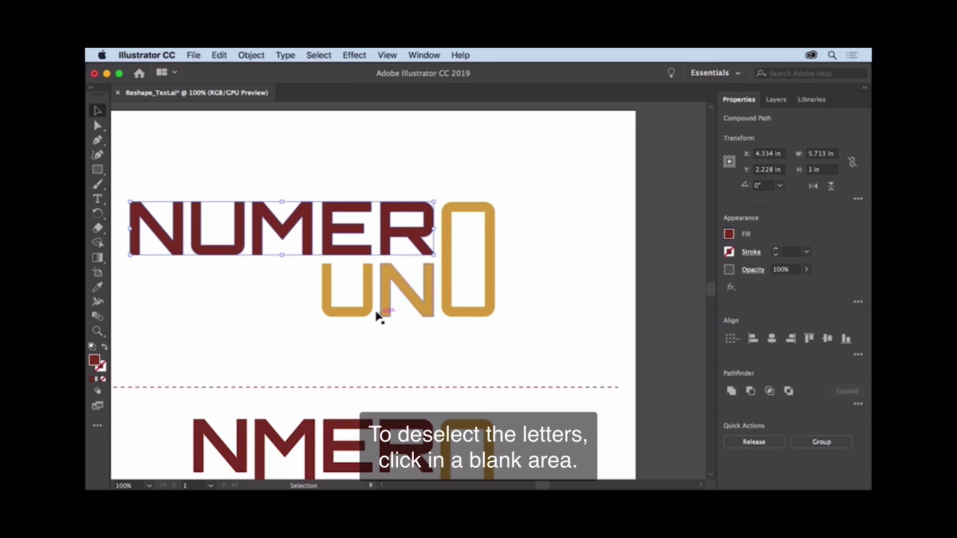
left_click(200, 286)
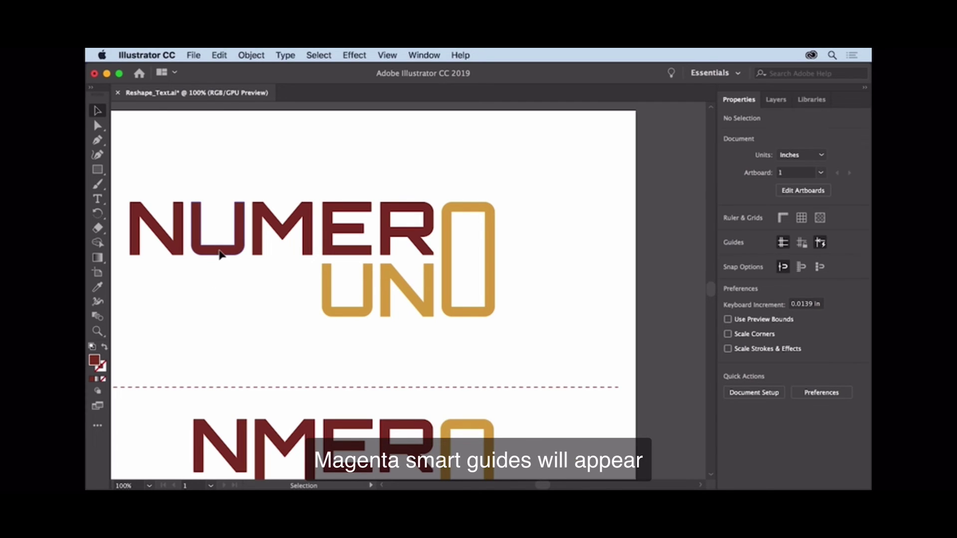
Move the dark red U straight down in line with UNO, and shift the N across to sit directly above it.
left_click_drag(220, 255, 217, 314)
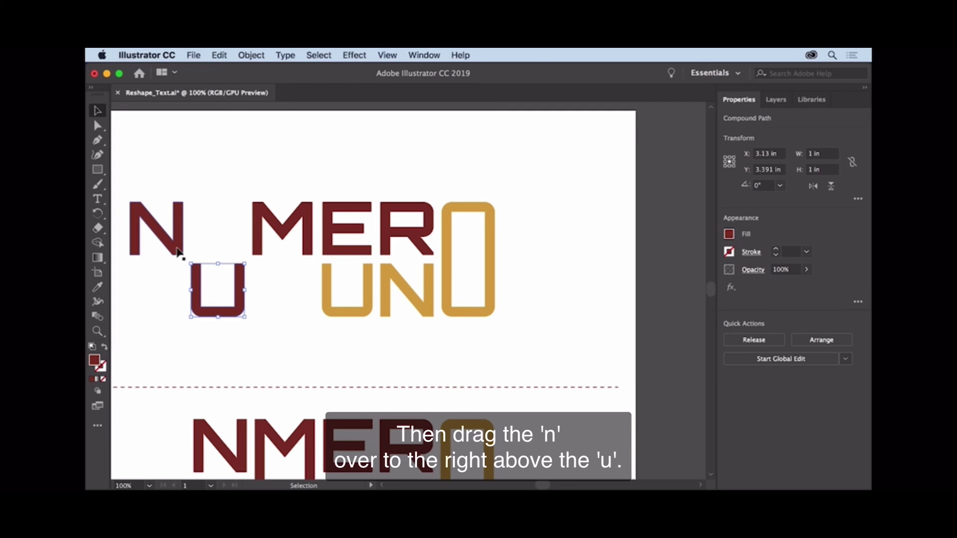
left_click_drag(178, 251, 237, 250)
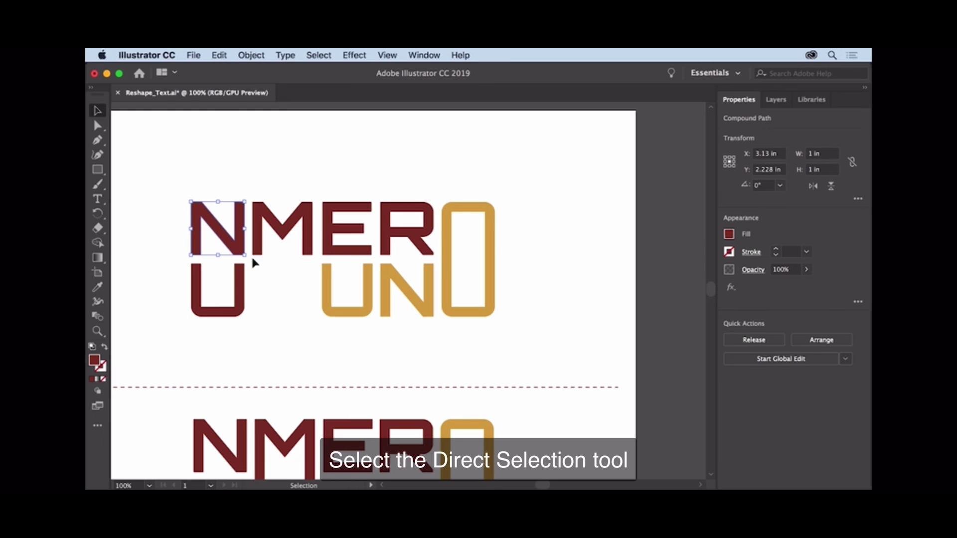
Extend the legs of the M down to the bottom edge of the U, about 2.16 in tall overall, and clear the selection.
left_click(97, 126)
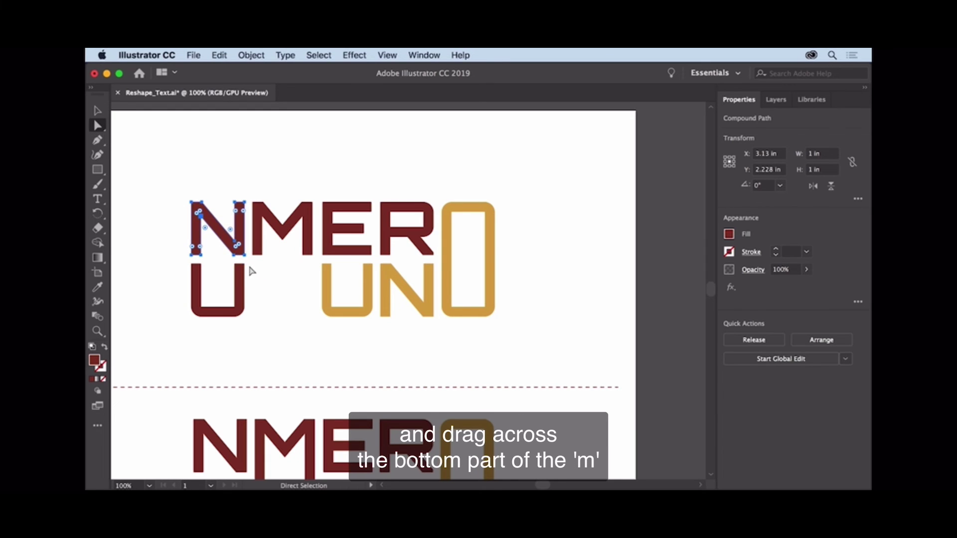
left_click_drag(249, 266, 320, 251)
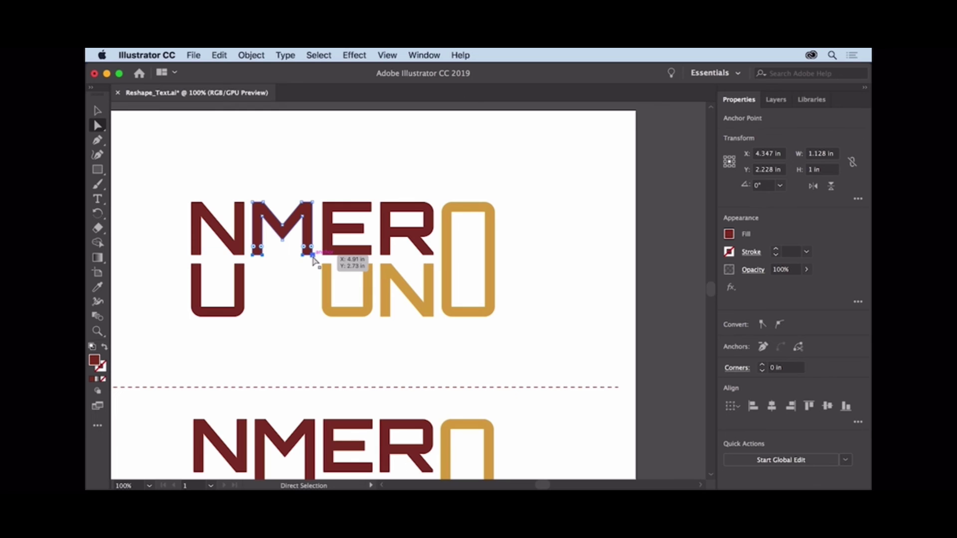
left_click_drag(313, 257, 311, 317)
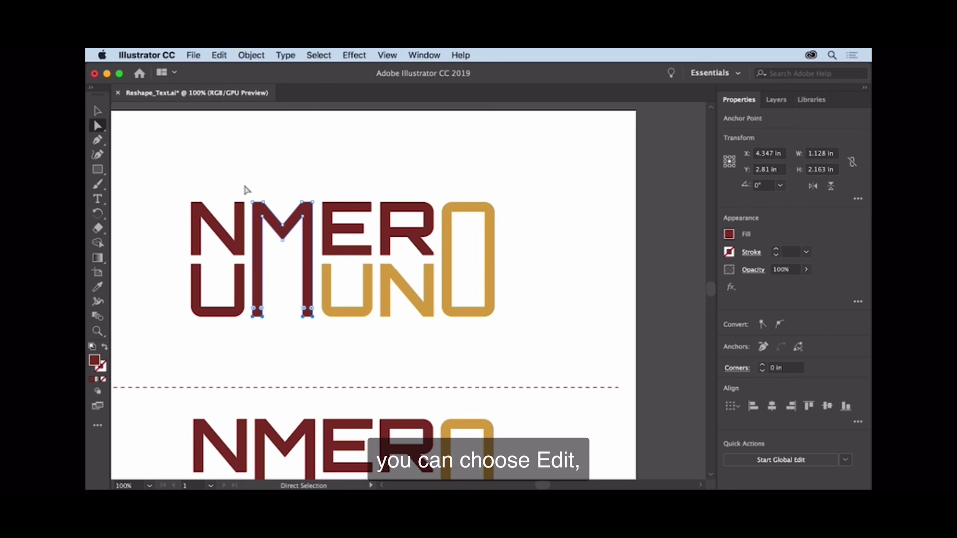
left_click(222, 56)
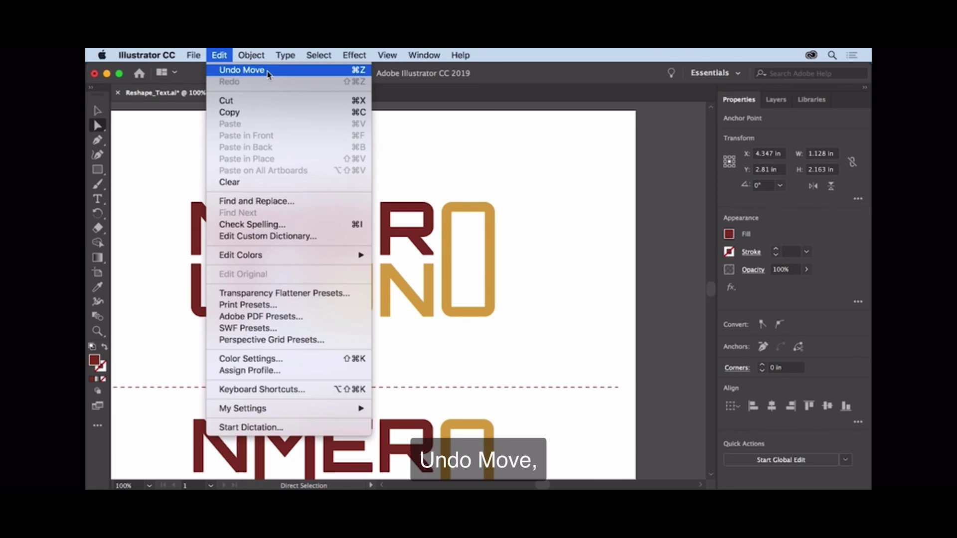
left_click(418, 171)
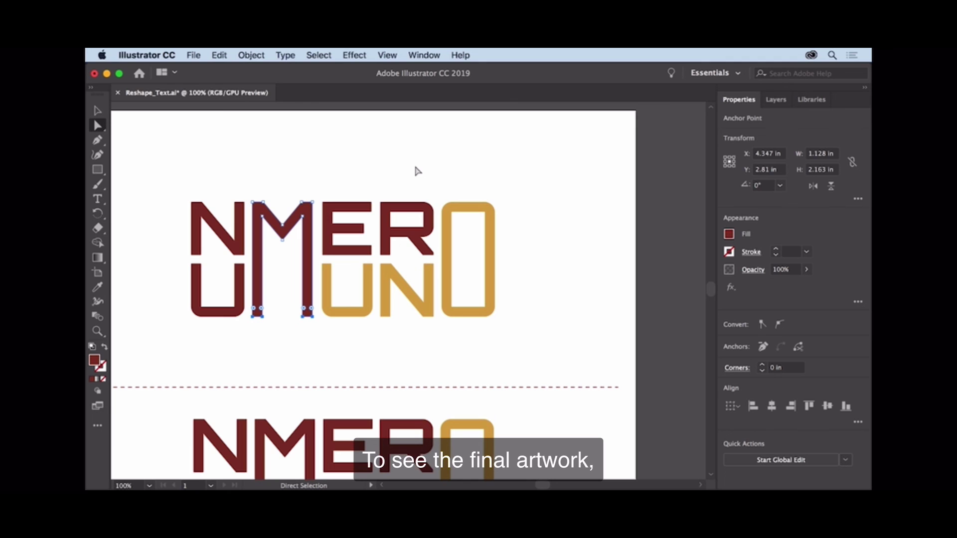
left_click(319, 56)
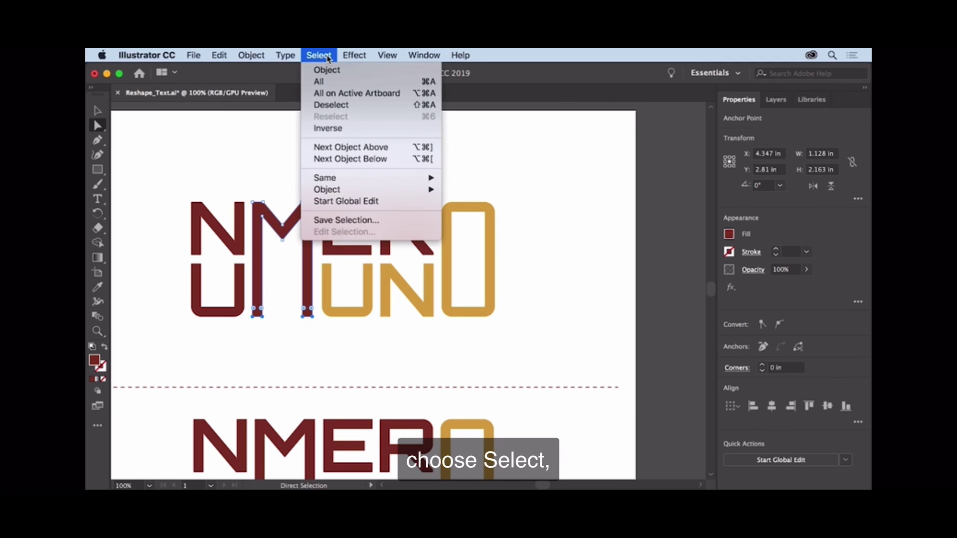
left_click(347, 107)
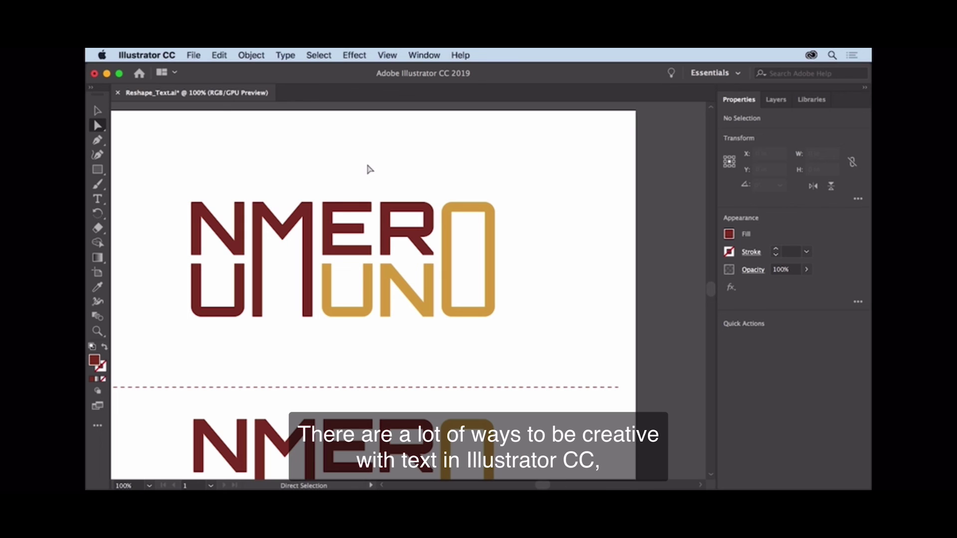